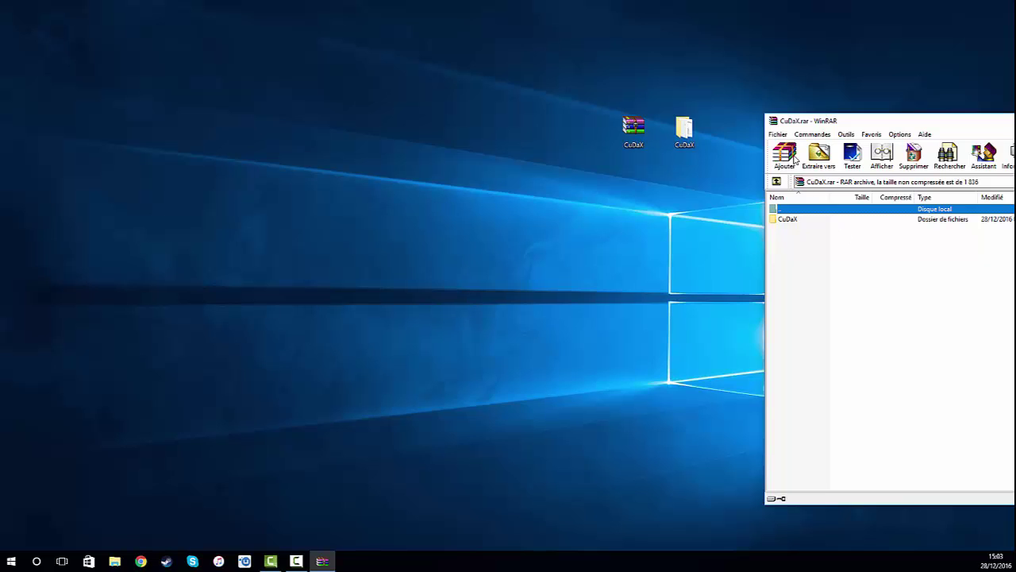
# Step: Close the CuDaX.rar archive window and move the CuDaX archive to the upper-right corner of the desktop
pyautogui.moveTo(800, 220)
pyautogui.mouseDown()
pyautogui.moveTo(706, 192)
pyautogui.moveTo(803, 216)
pyautogui.mouseUp()
pyautogui.press('Escape')
pyautogui.moveTo(633, 127); pyautogui.dragTo(996, 18)
# Step: Open the extracted CuDaX folder on the desktop
pyautogui.click(697, 137)
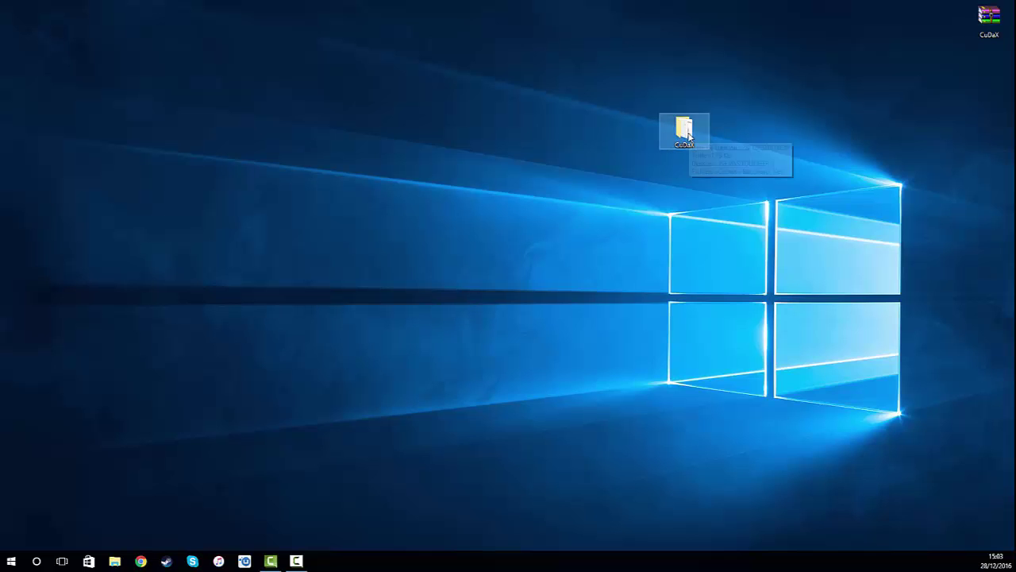
pyautogui.doubleClick(697, 137)
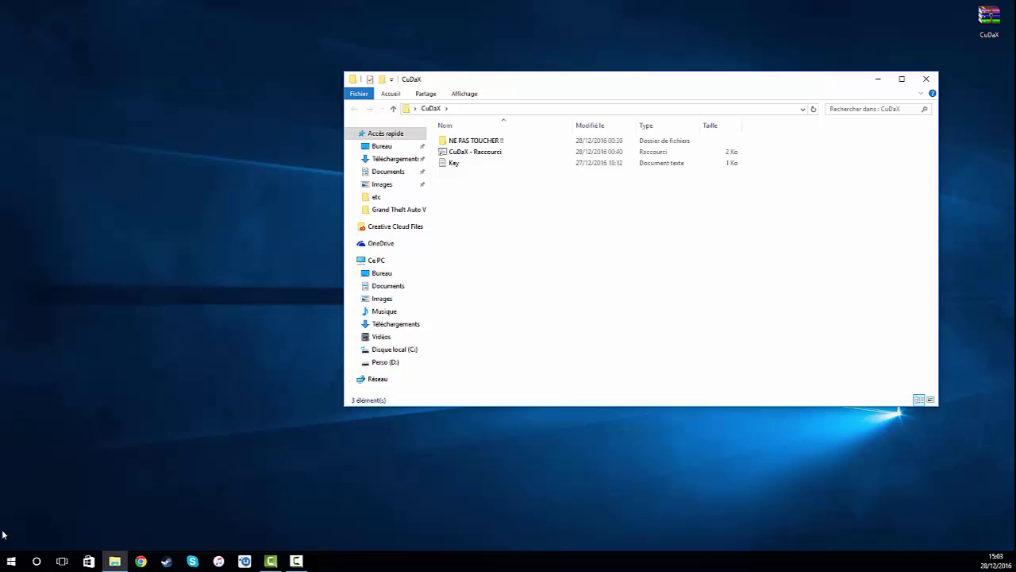
# Step: Open a command prompt as administrator and move its window below the CuDaX folder's file list
pyautogui.rightClick(11, 562)
pyautogui.click(181, 500)
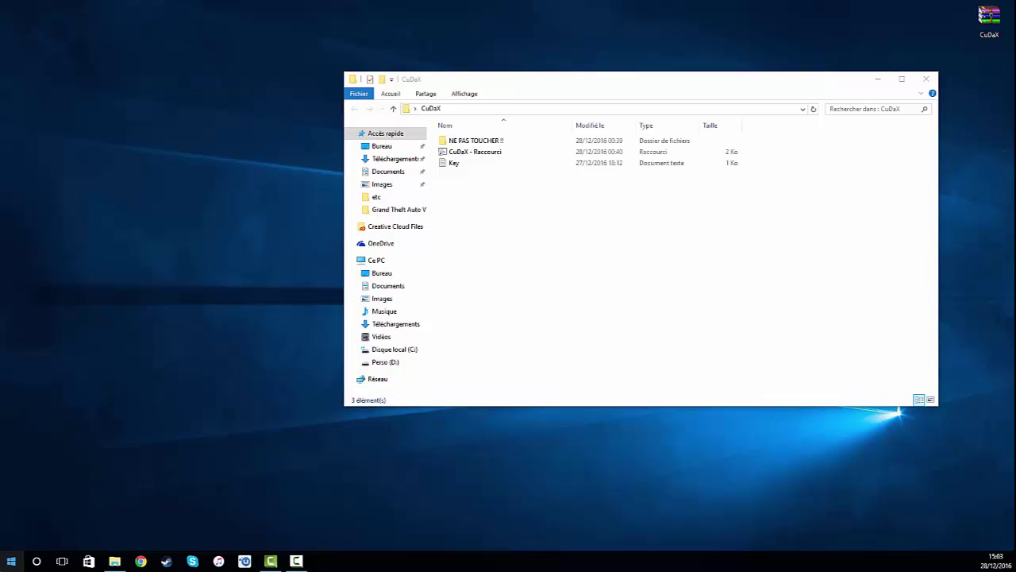
pyautogui.rightClick(12, 564)
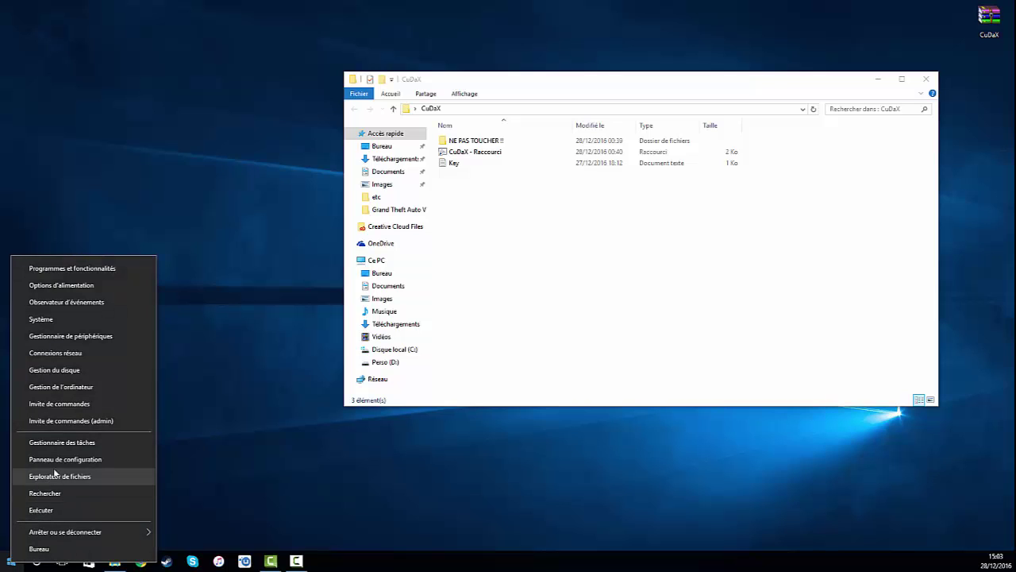
pyautogui.click(98, 420)
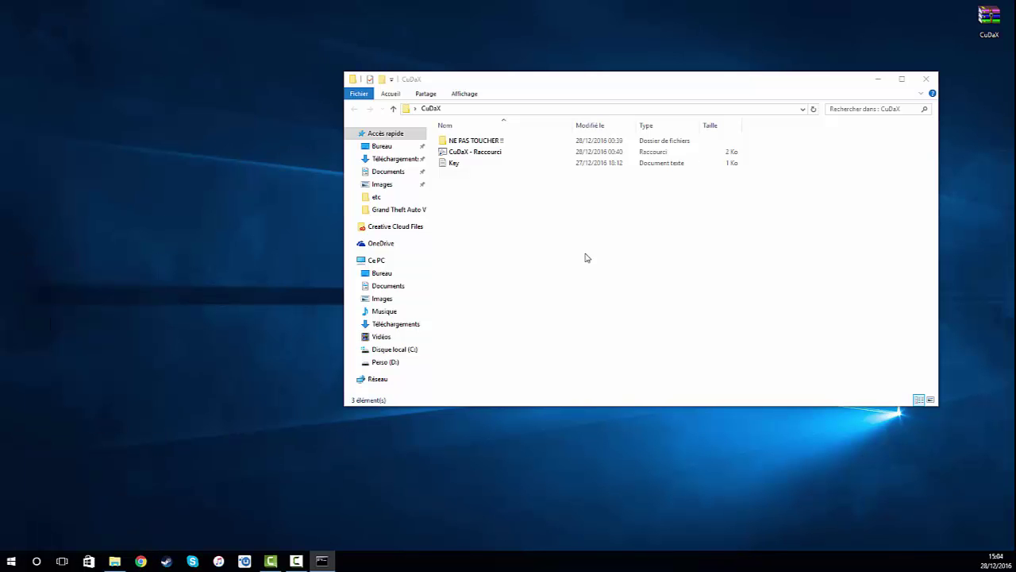
pyautogui.moveTo(500, 190); pyautogui.dragTo(469, 264)
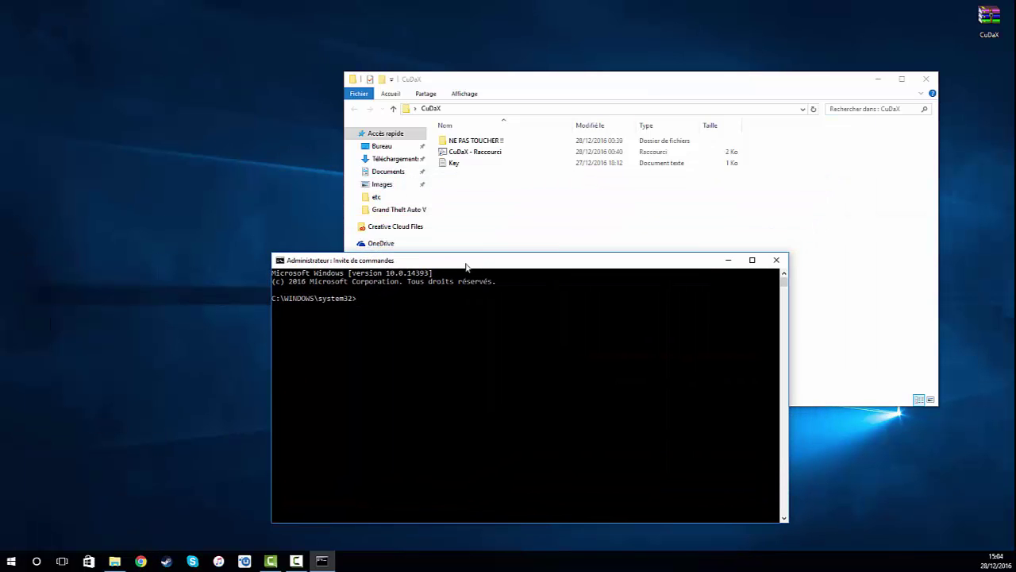
# Step: Open the Key text file and arrange its window and the command prompt so both are readable
pyautogui.click(457, 164)
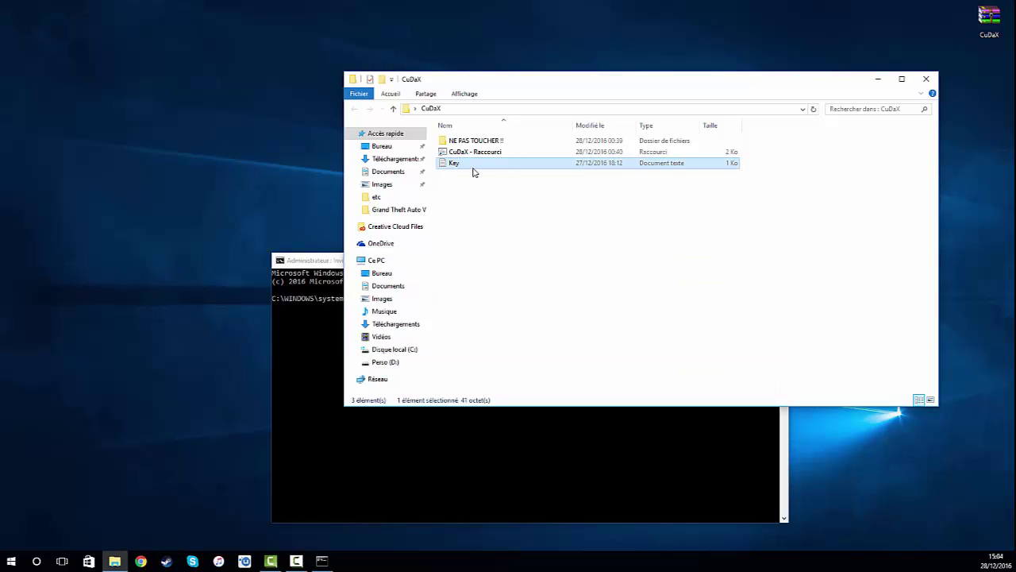
pyautogui.doubleClick(474, 164)
pyautogui.moveTo(734, 86); pyautogui.dragTo(896, 101)
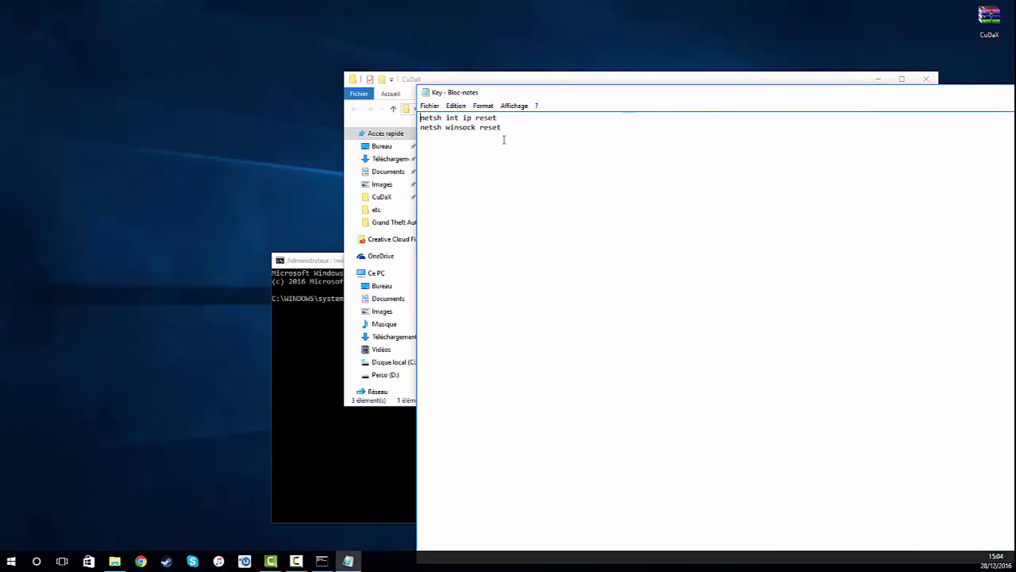
pyautogui.moveTo(314, 263); pyautogui.dragTo(206, 256)
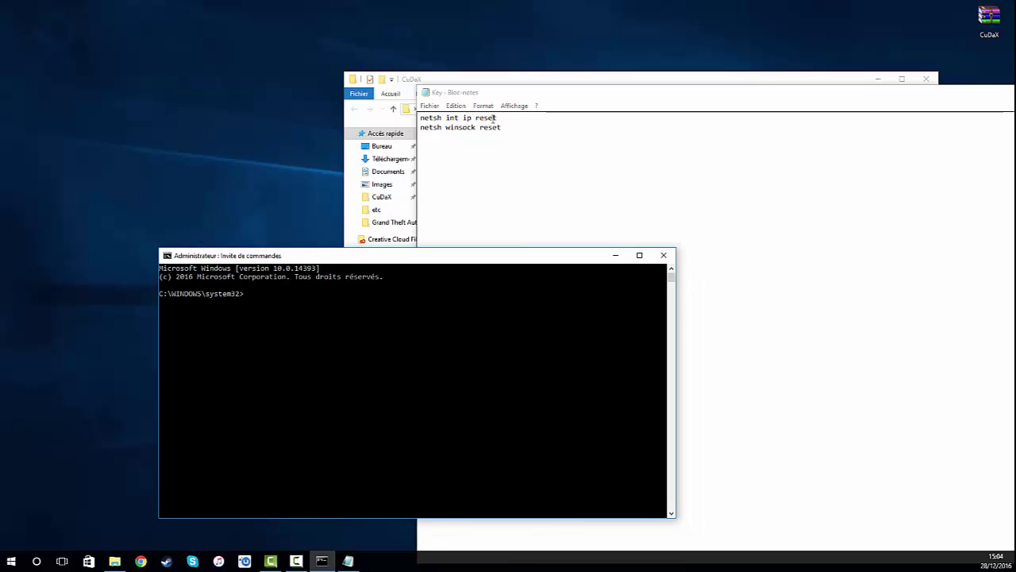
# Step: Point out the netsh int ip reset and netsh winsock reset commands in the Key file and close the command prompt
pyautogui.moveTo(508, 119); pyautogui.dragTo(401, 118)
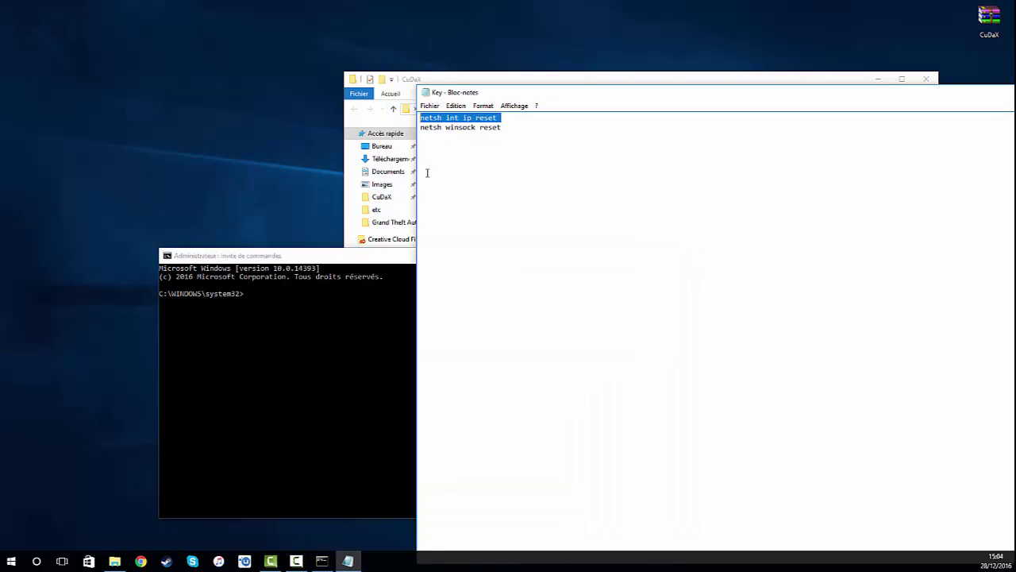
pyautogui.click(346, 336)
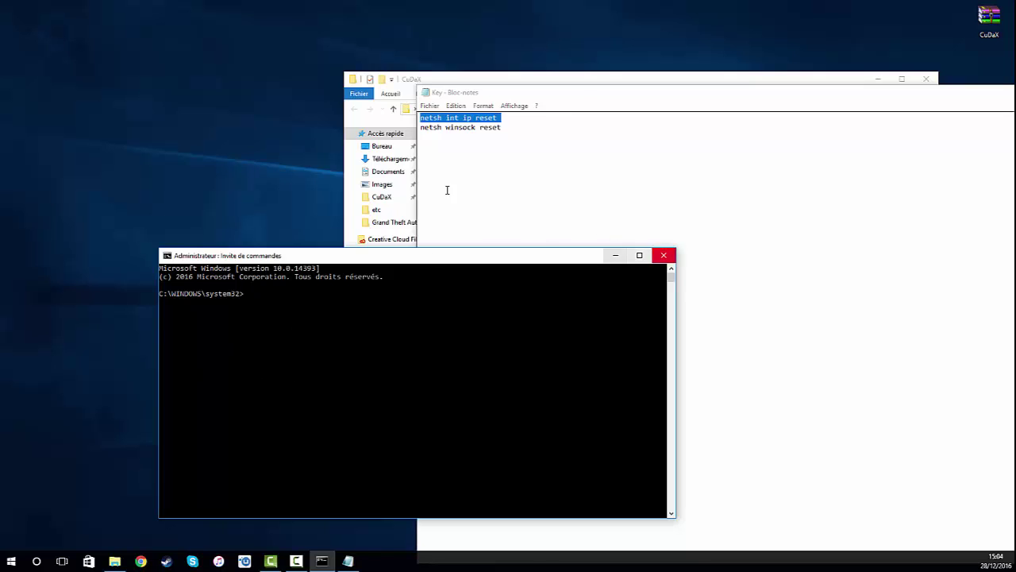
pyautogui.click(531, 134)
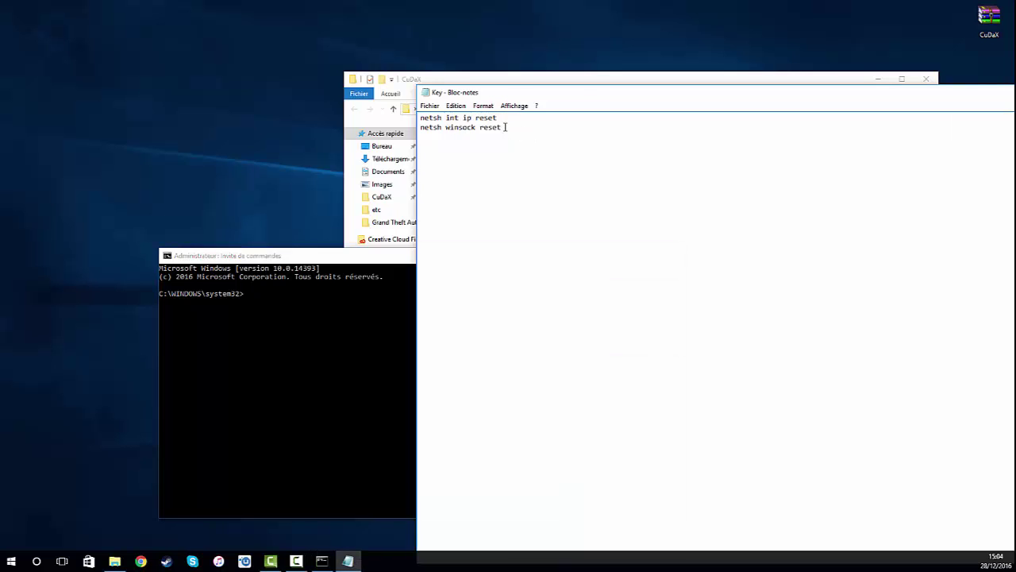
pyautogui.moveTo(501, 127); pyautogui.dragTo(434, 140)
pyautogui.click(437, 141)
pyautogui.click(339, 337)
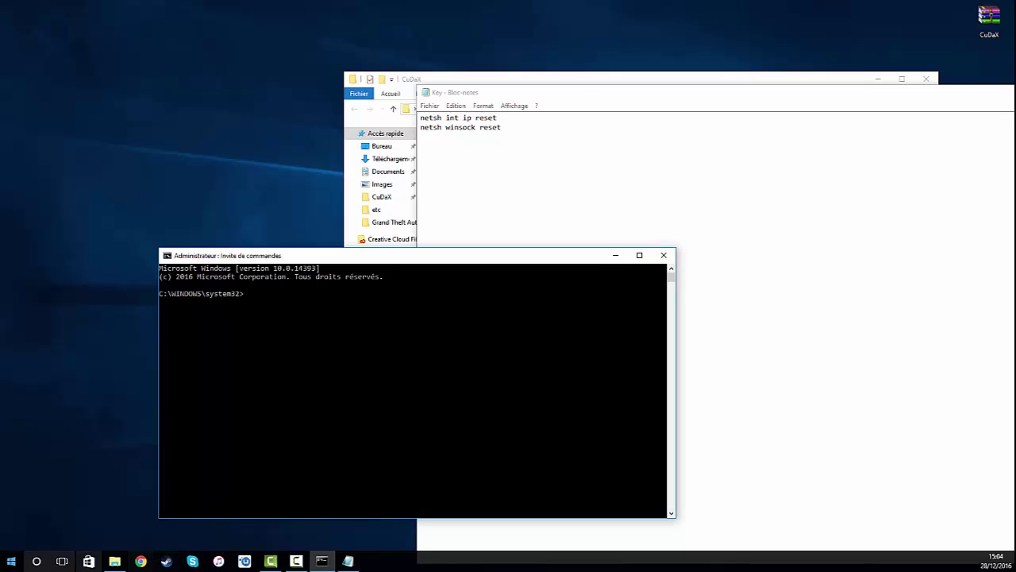
pyautogui.click(665, 255)
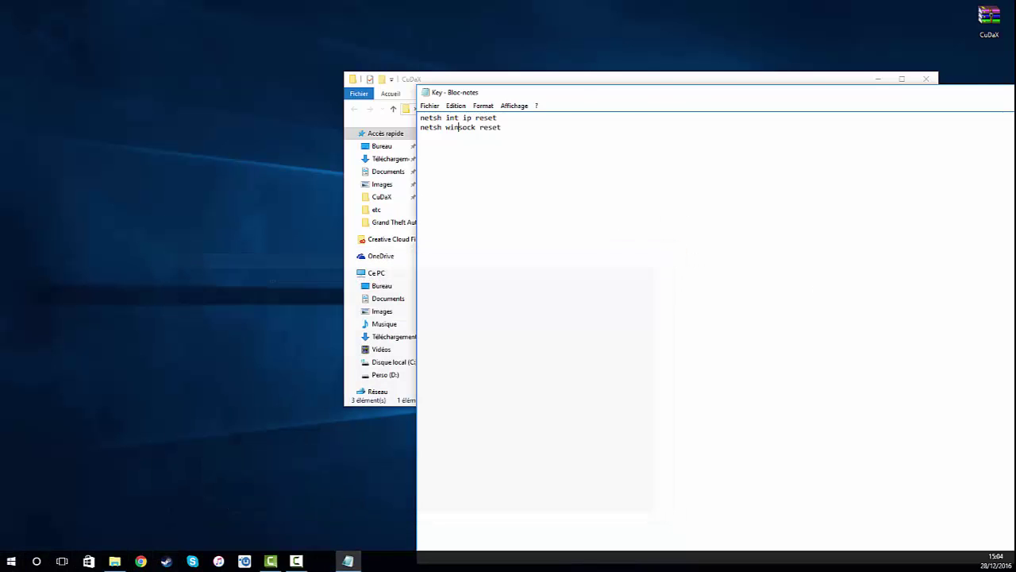
# Step: Switch to Chrome, run a Google search for "bonjour" to test the connection, and close the tab
pyautogui.click(141, 562)
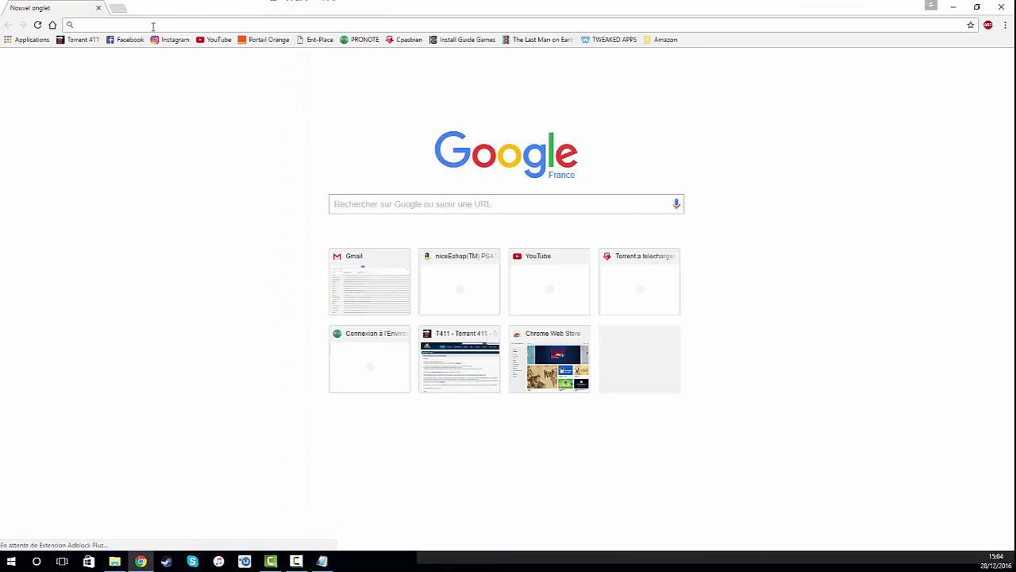
pyautogui.write('bonjou')
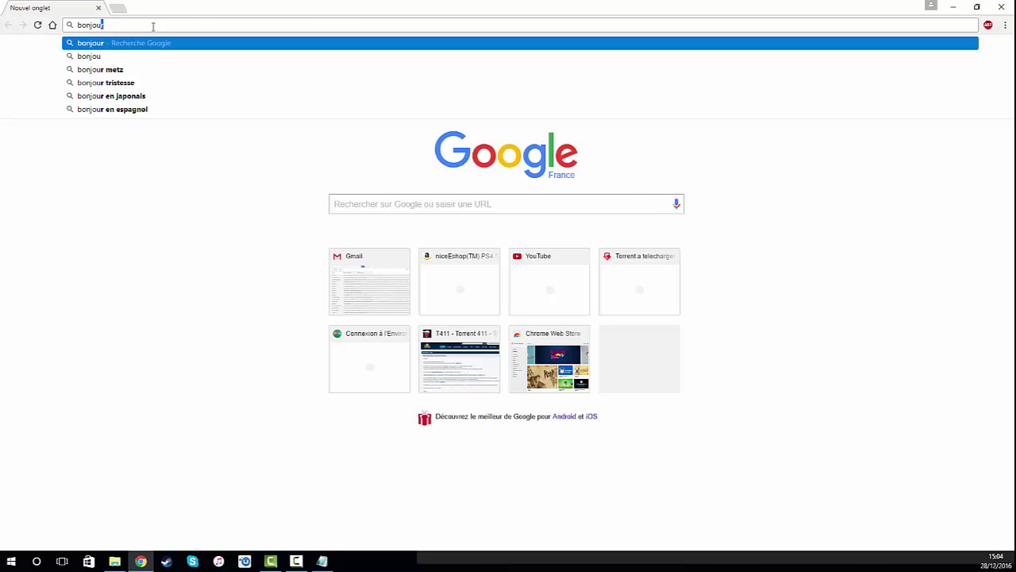
pyautogui.press('Return')
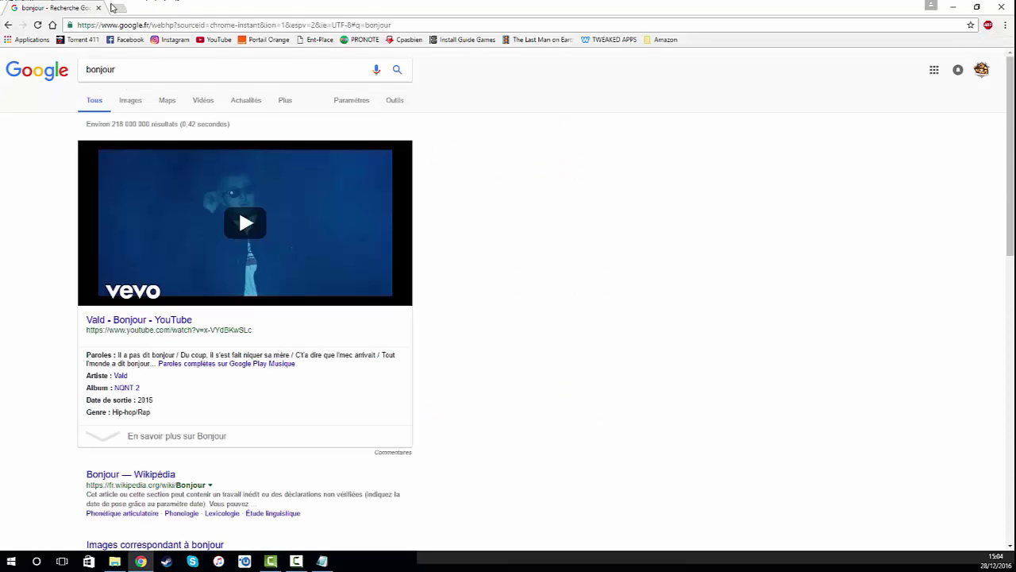
pyautogui.click(98, 7)
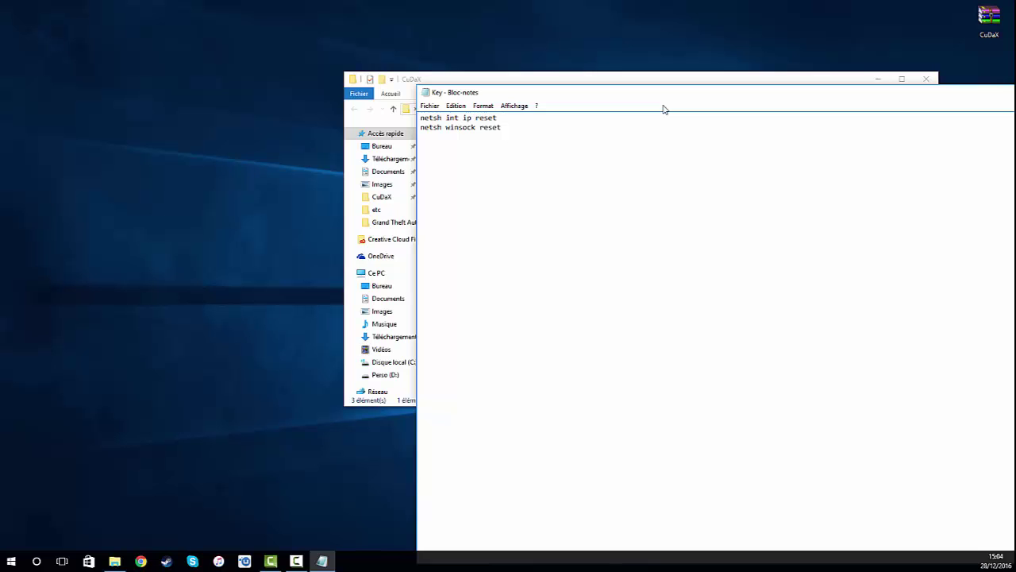
# Step: Reposition the Key text file's window while reviewing its two netsh commands, and close the file
pyautogui.moveTo(677, 94); pyautogui.dragTo(466, 89)
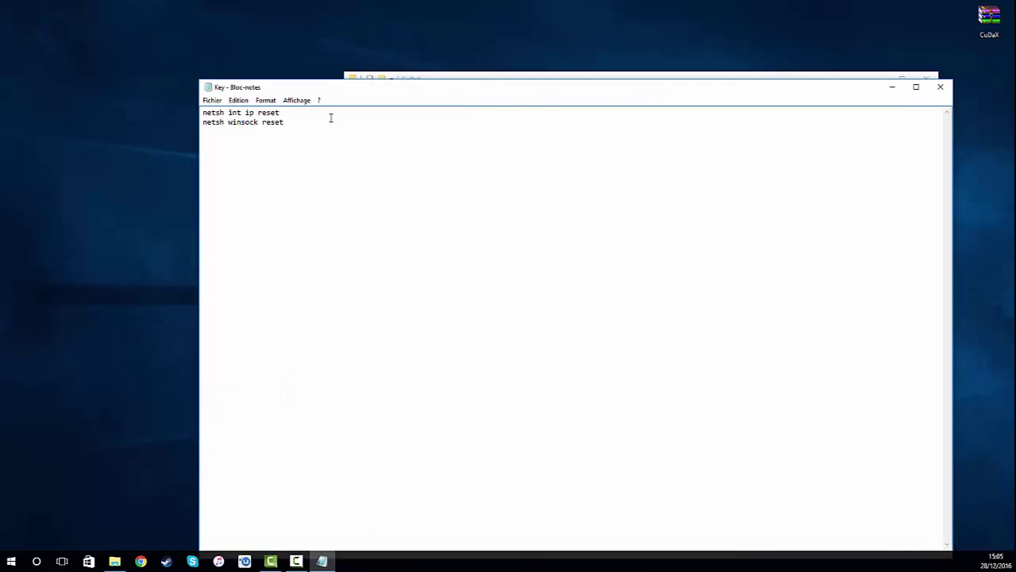
pyautogui.moveTo(377, 87); pyautogui.dragTo(760, 87)
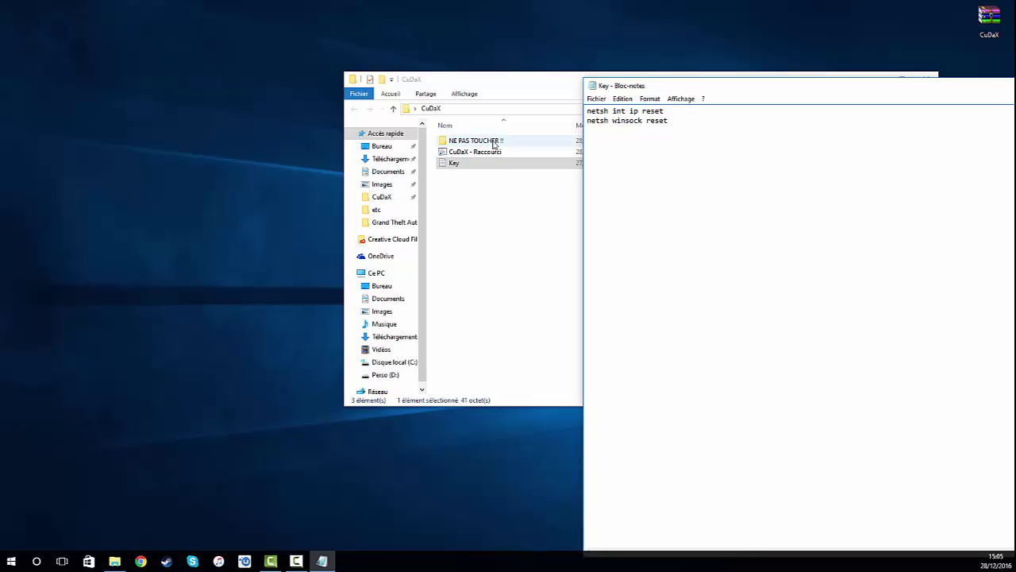
pyautogui.moveTo(661, 89); pyautogui.dragTo(210, 65)
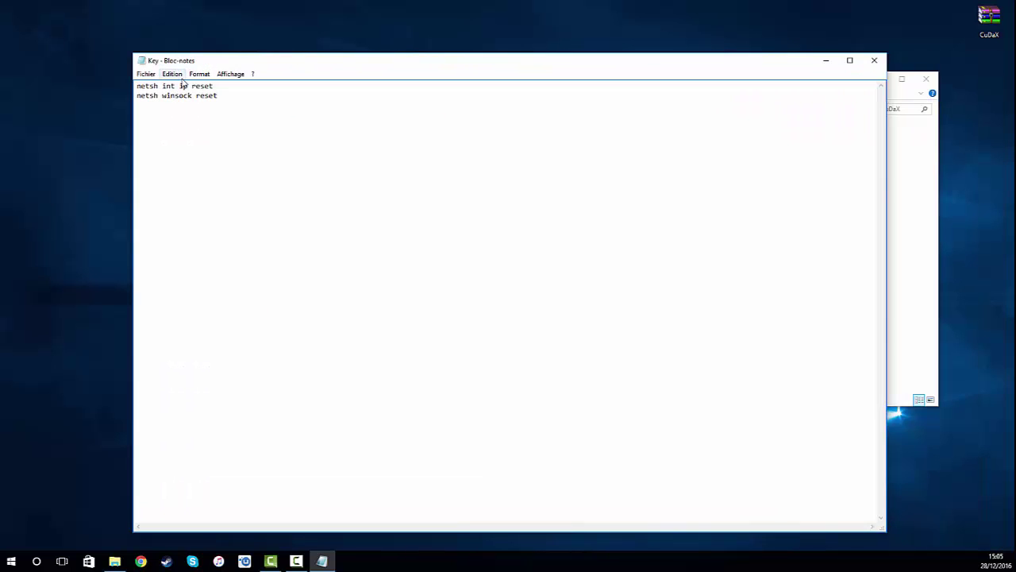
pyautogui.click(874, 61)
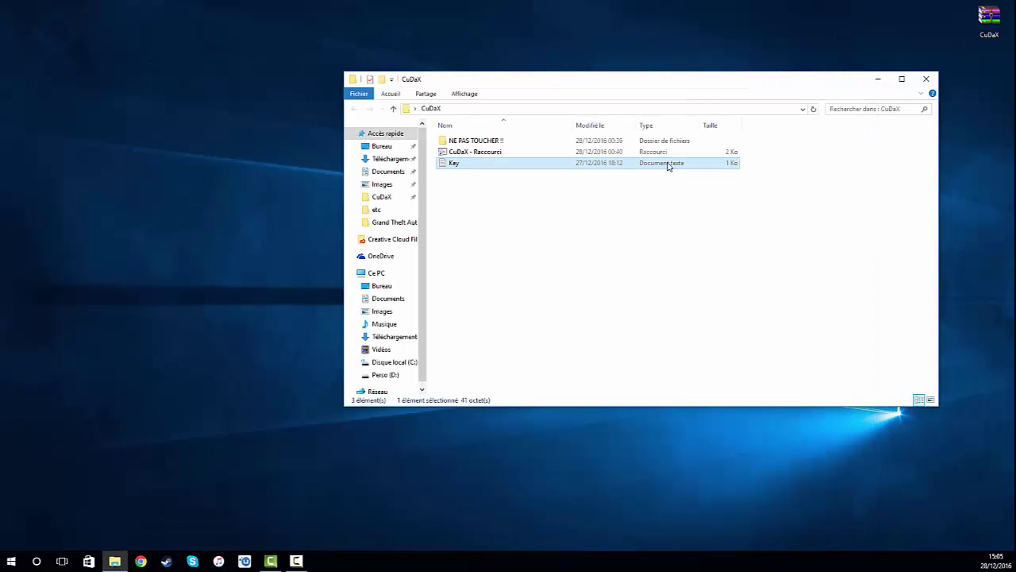
# Step: Look inside the NE PAS TOUCHER !! folder and return to the CuDaX folder
pyautogui.click(472, 153)
pyautogui.doubleClick(474, 142)
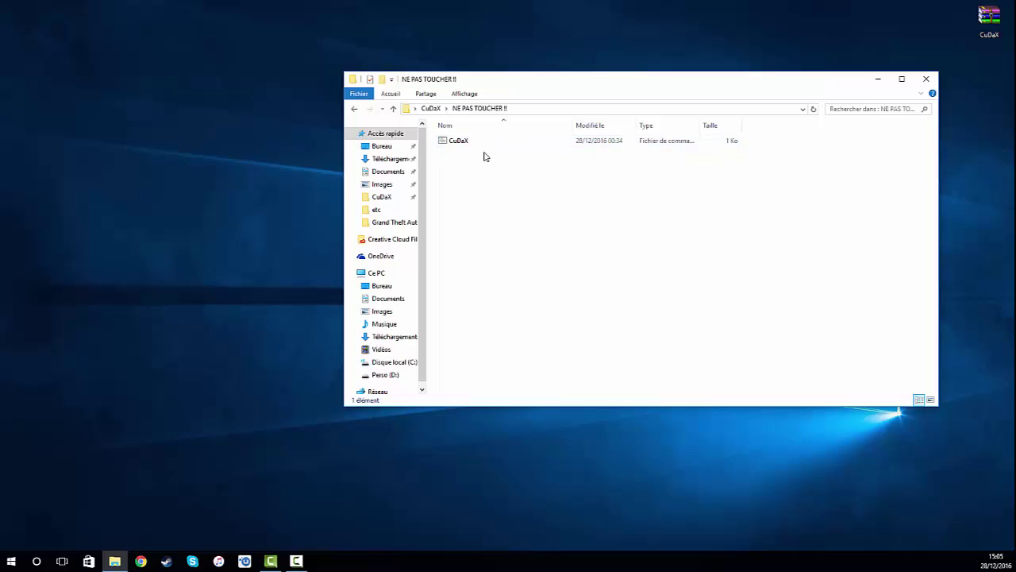
pyautogui.press('BackSpace')
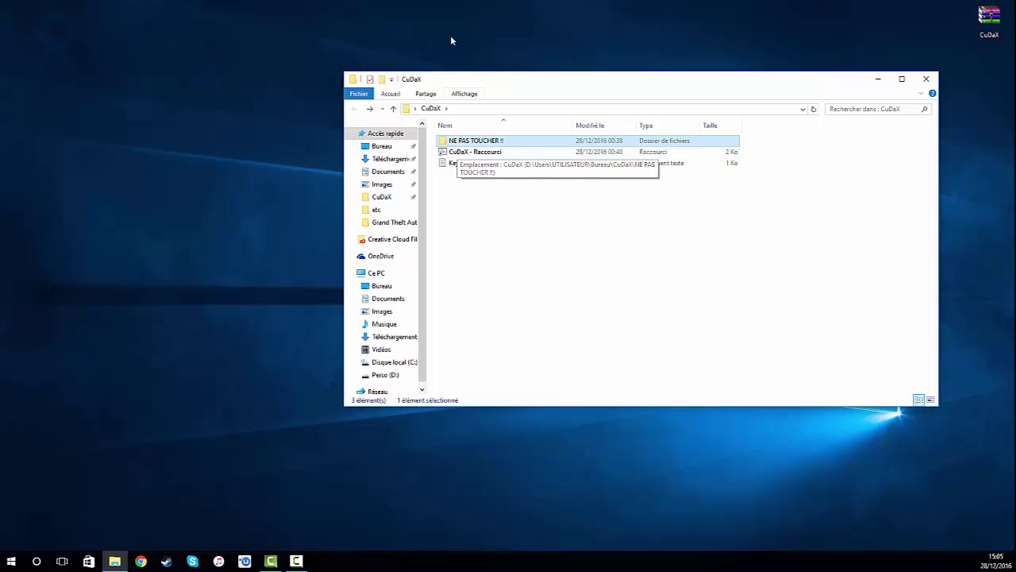
pyautogui.click(481, 152)
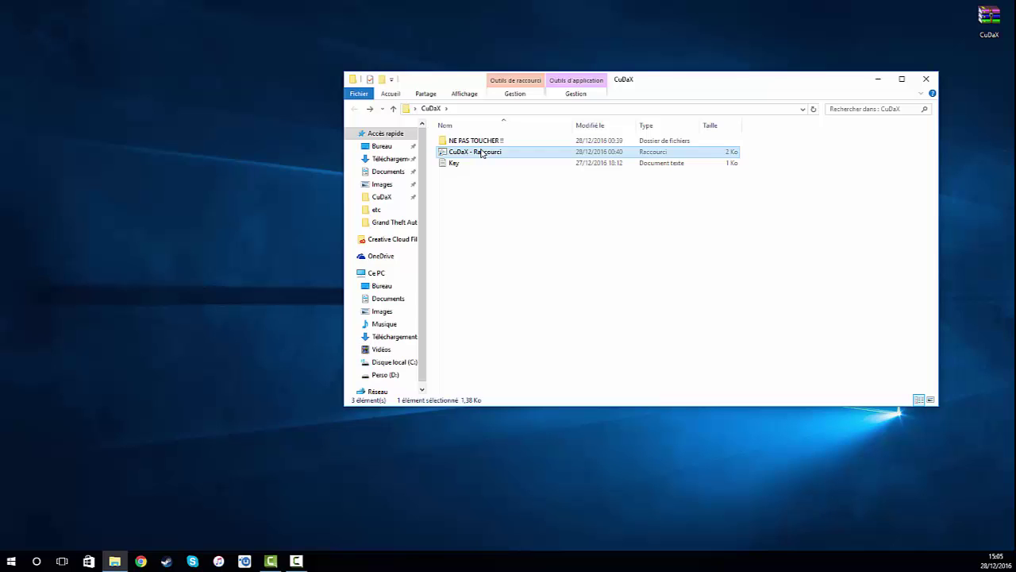
pyautogui.click(481, 153)
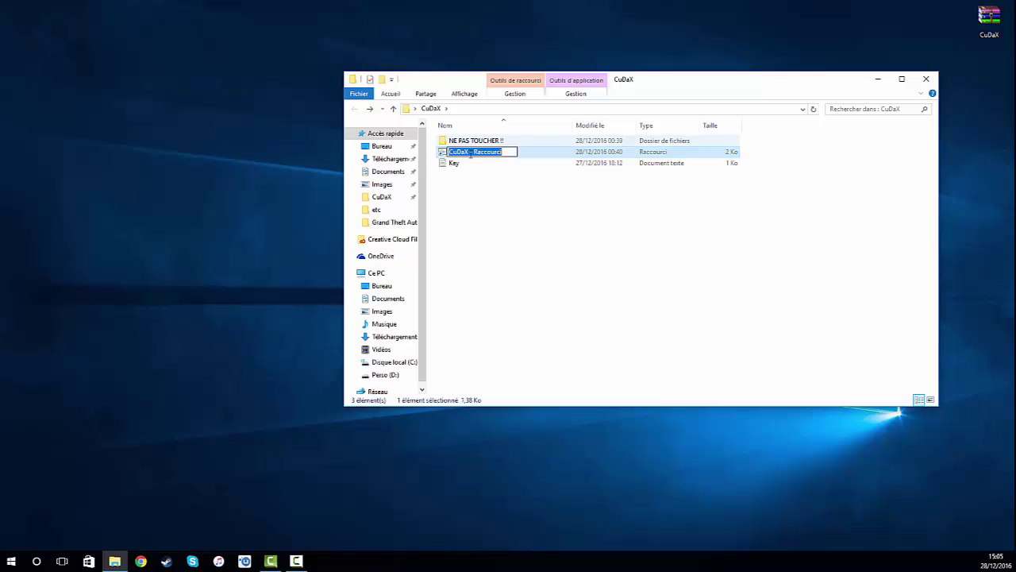
pyautogui.click(524, 154)
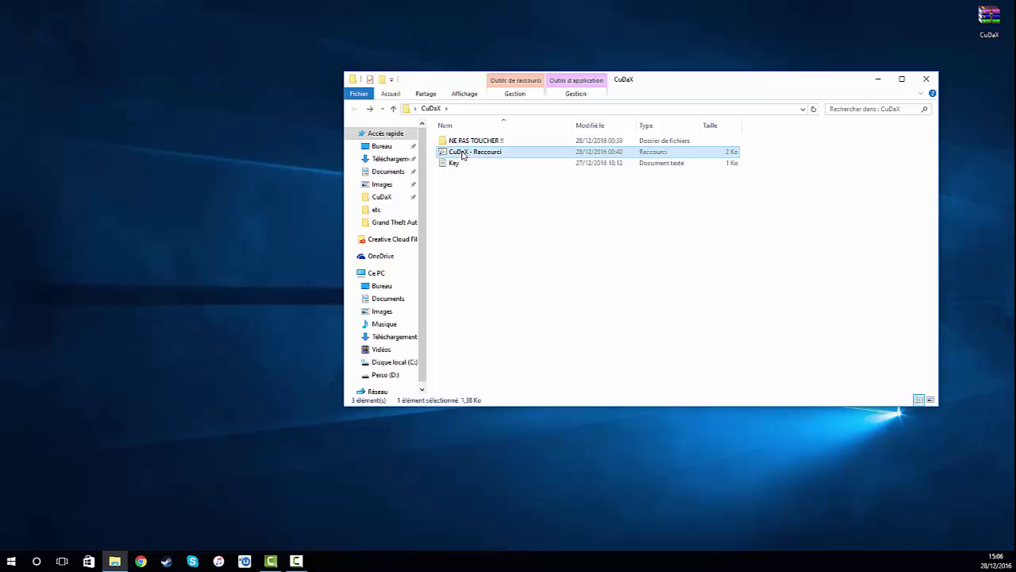
# Step: Run the CuDaX - Raccourci shortcut and quit its program during the restart countdown
pyautogui.doubleClick(462, 155)
pyautogui.rightClick(500, 151)
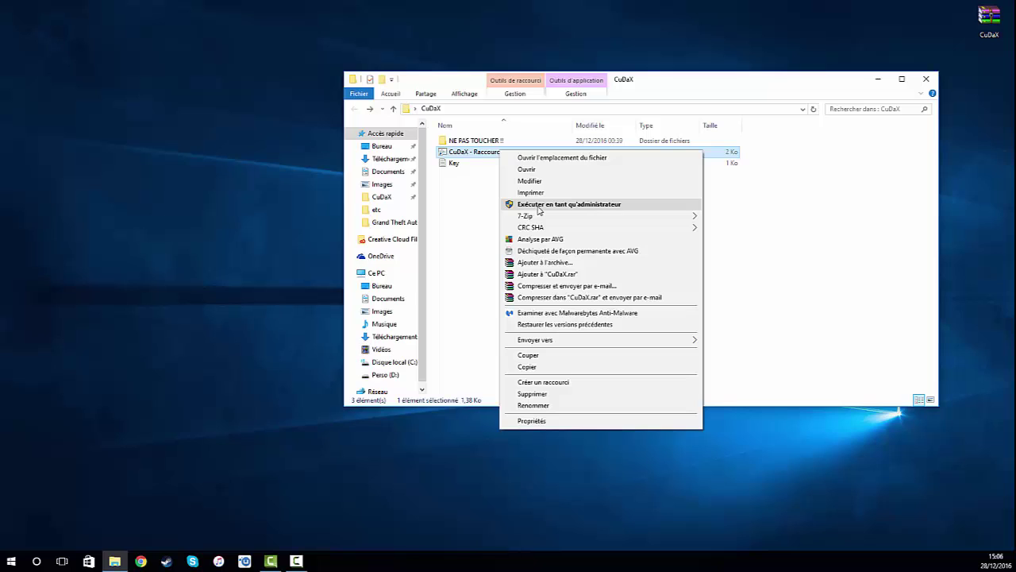
pyautogui.click(482, 201)
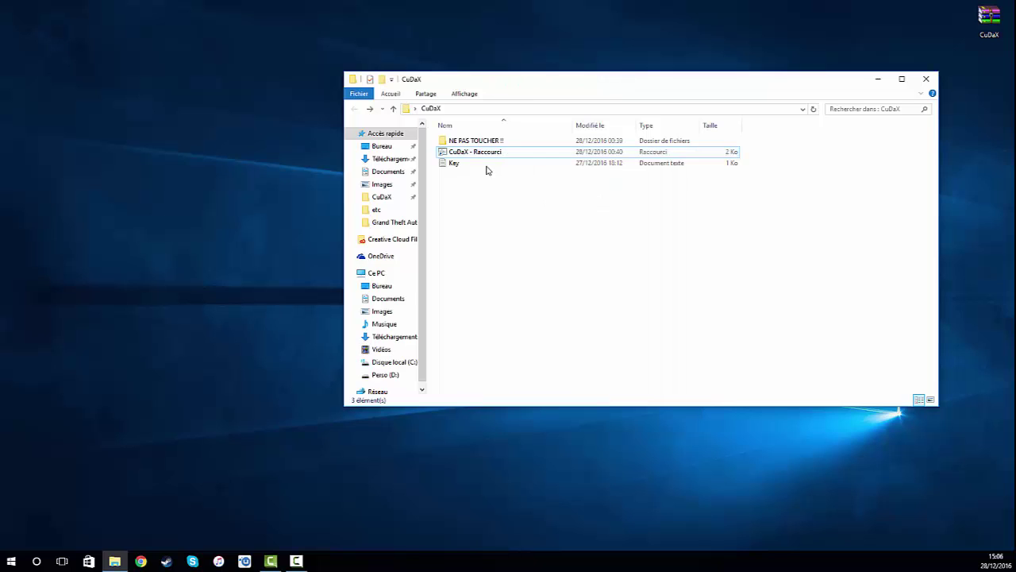
pyautogui.doubleClick(493, 154)
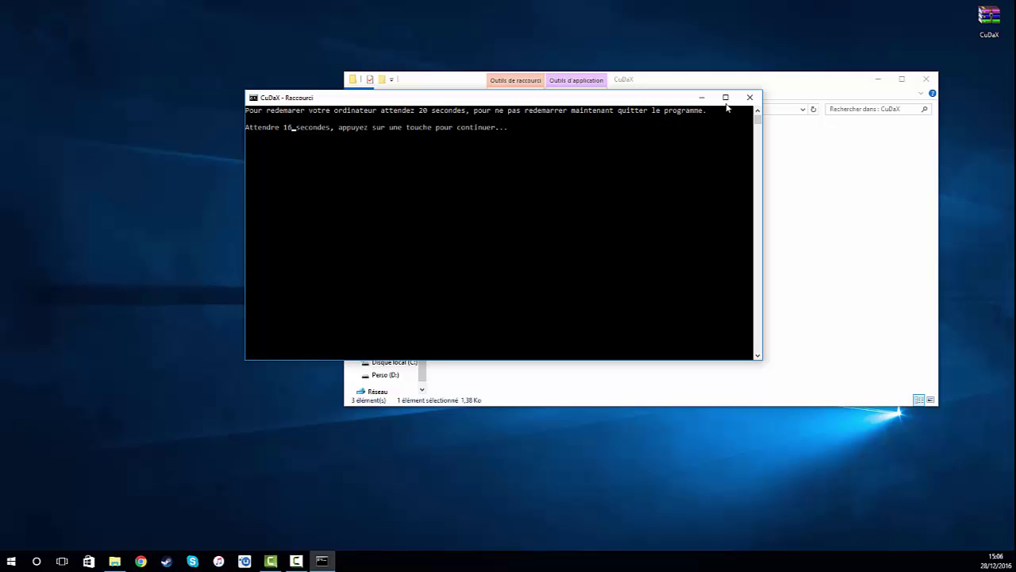
pyautogui.click(754, 98)
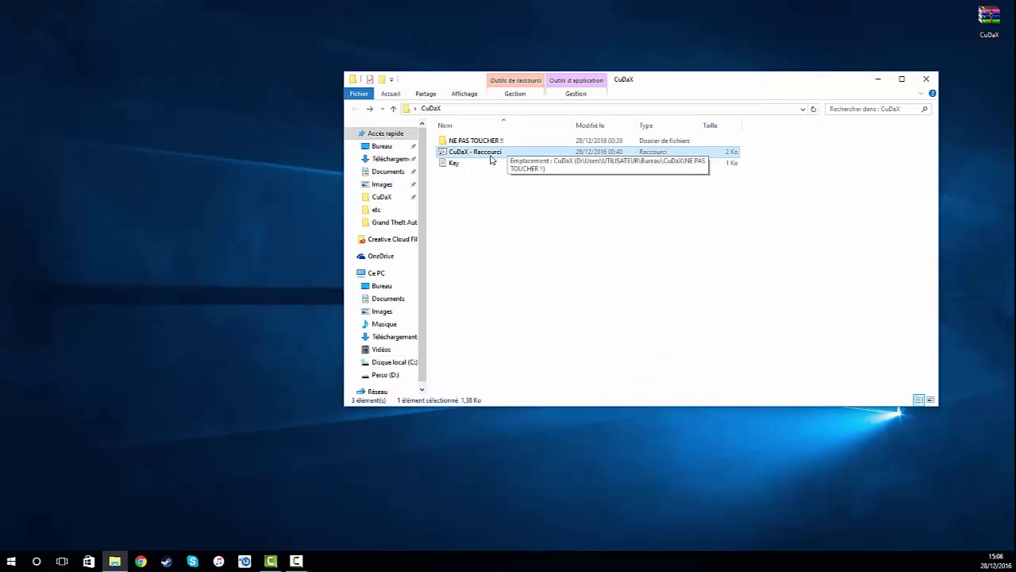
# Step: Review the actions available for the CuDaX - Raccourci shortcut, including Exécuter en tant qu'administrateur, without running any
pyautogui.doubleClick(485, 155)
pyautogui.rightClick(485, 155)
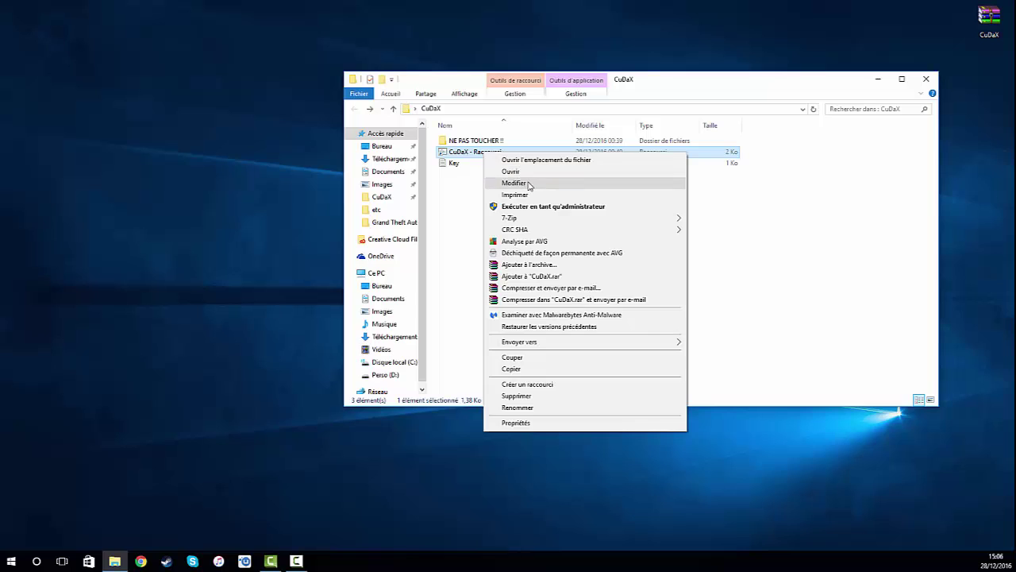
pyautogui.click(482, 151)
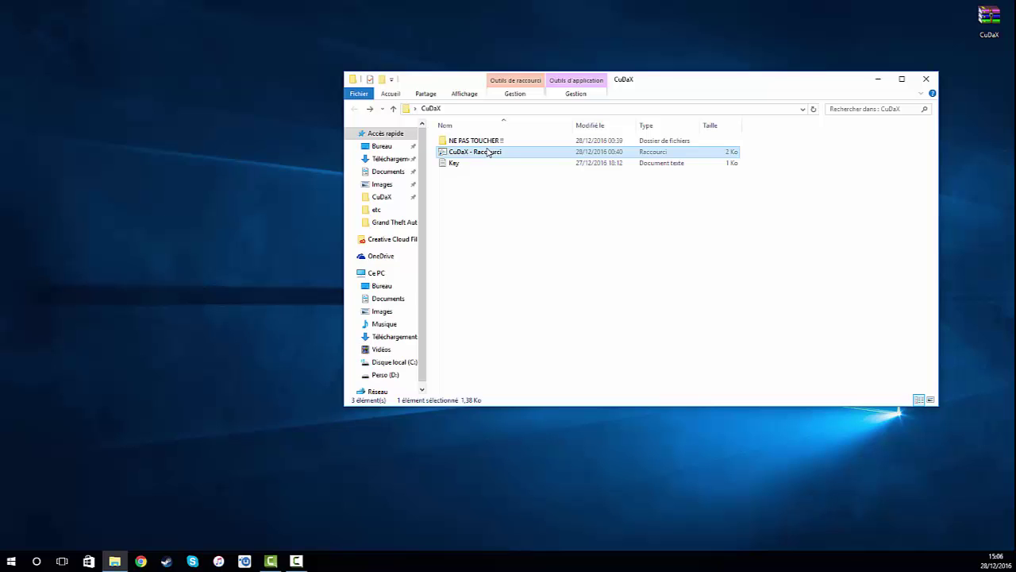
pyautogui.rightClick(487, 150)
pyautogui.click(456, 201)
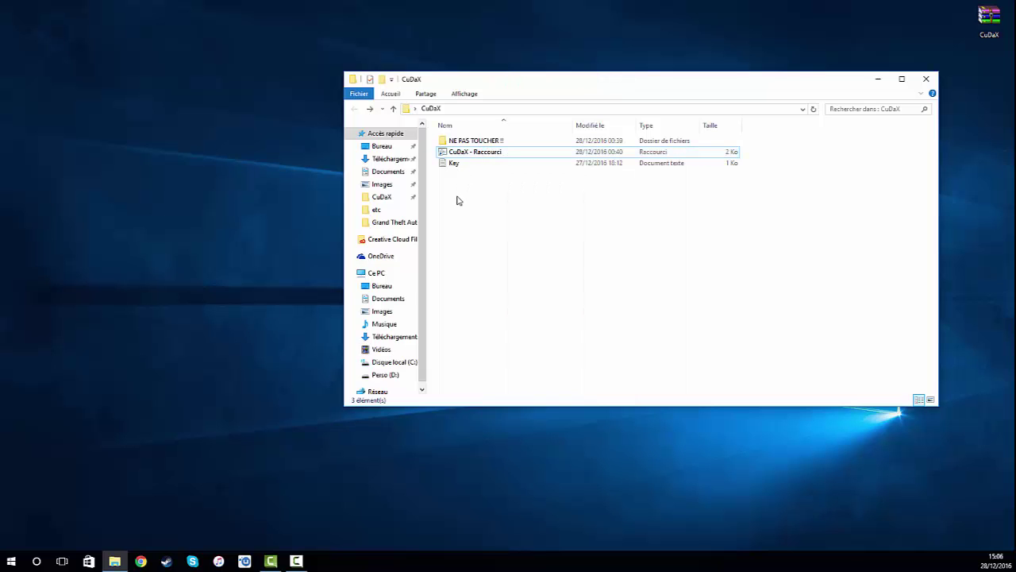
pyautogui.rightClick(482, 154)
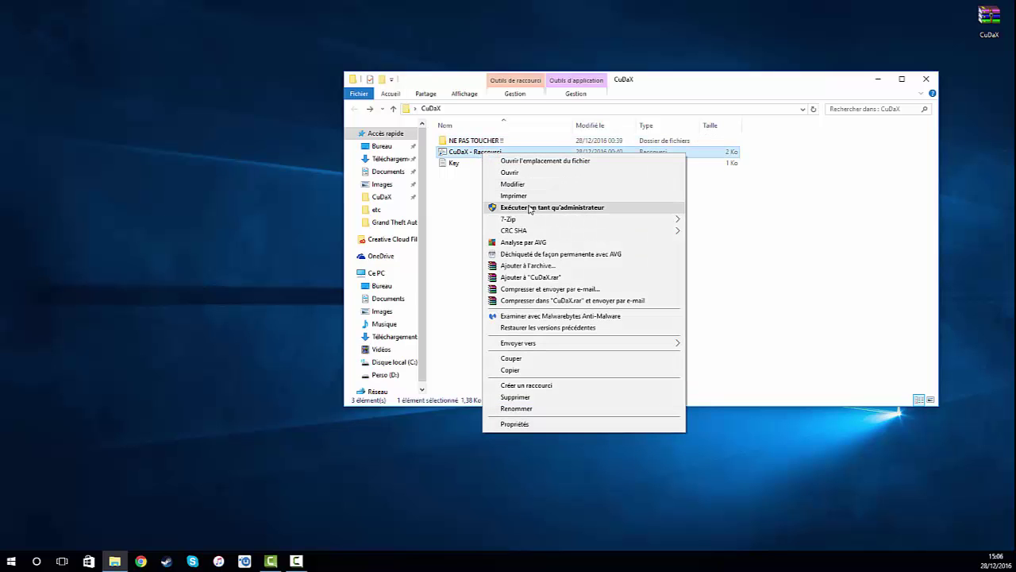
pyautogui.click(459, 182)
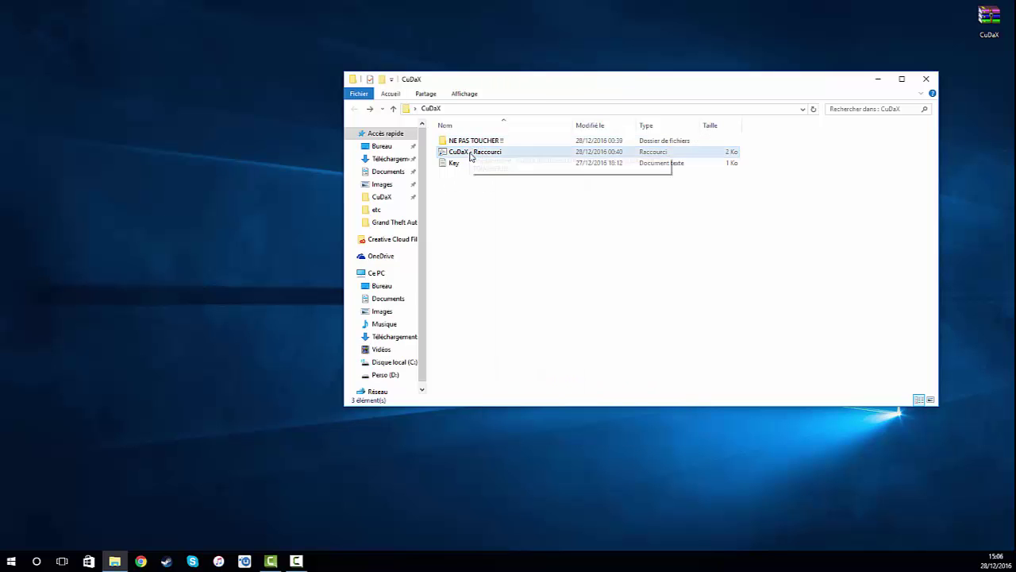